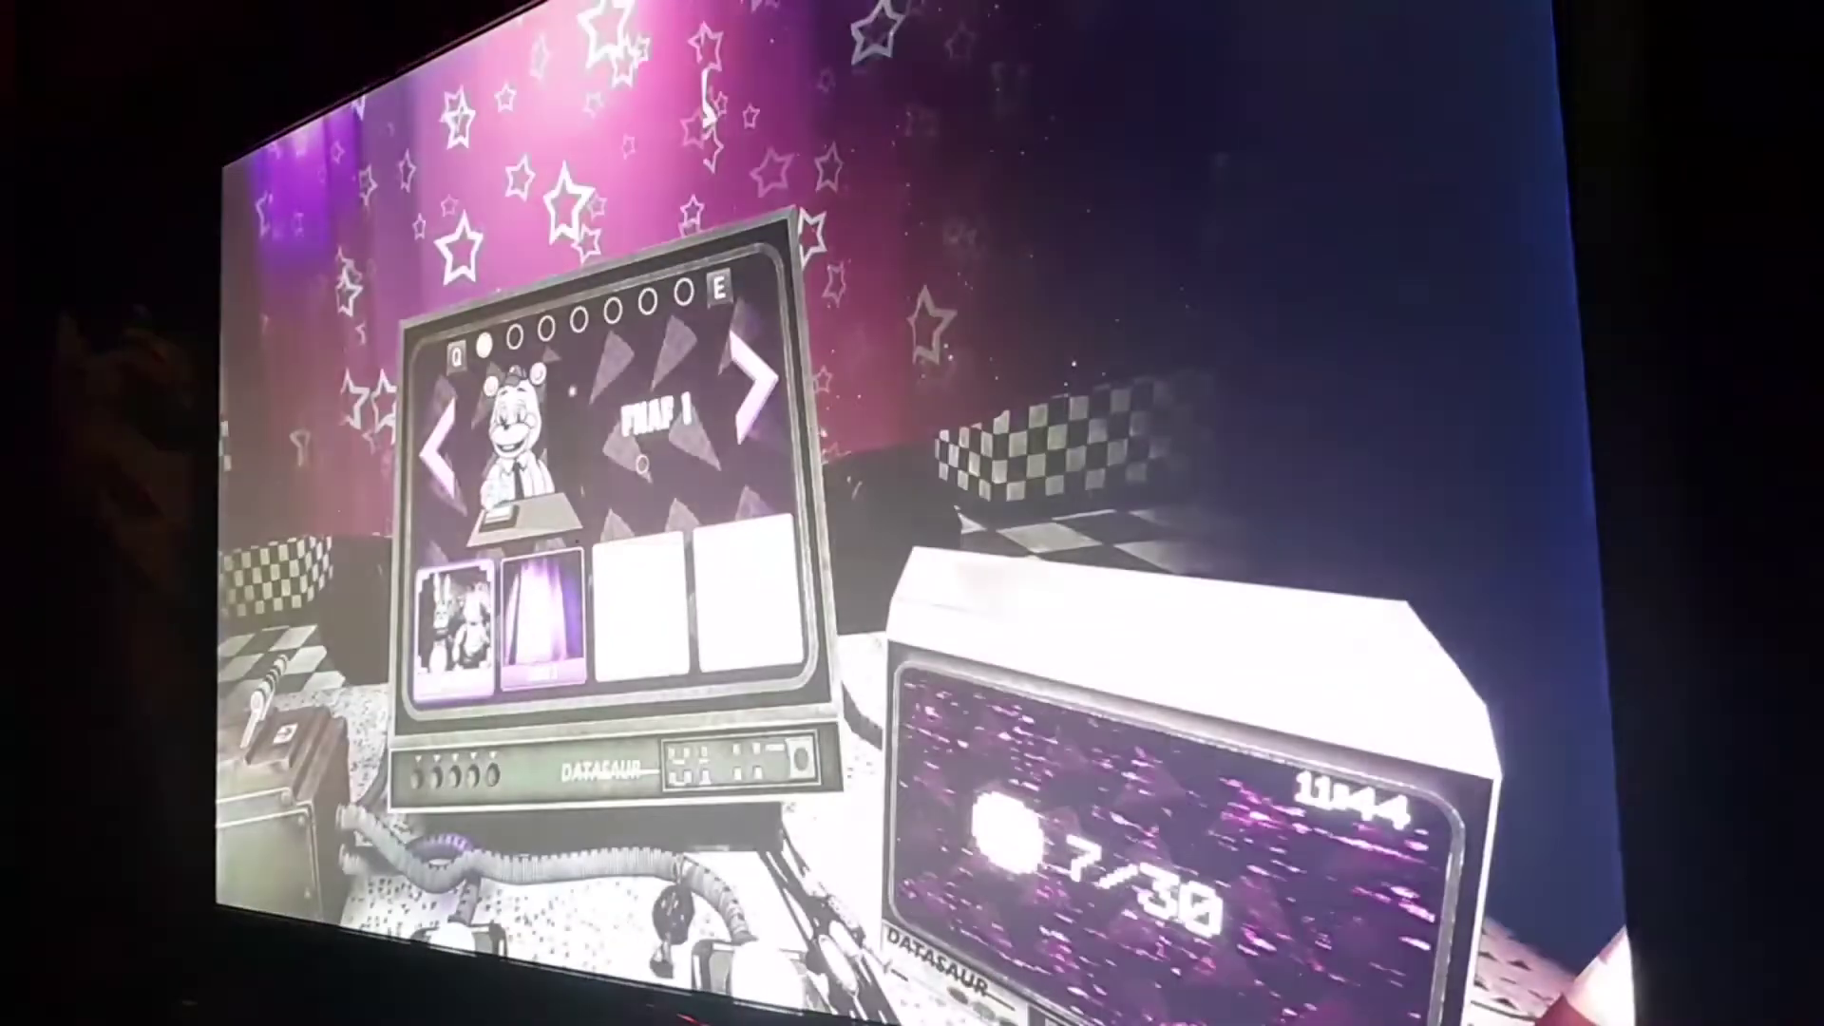
{"action": "key", "text": "e"}
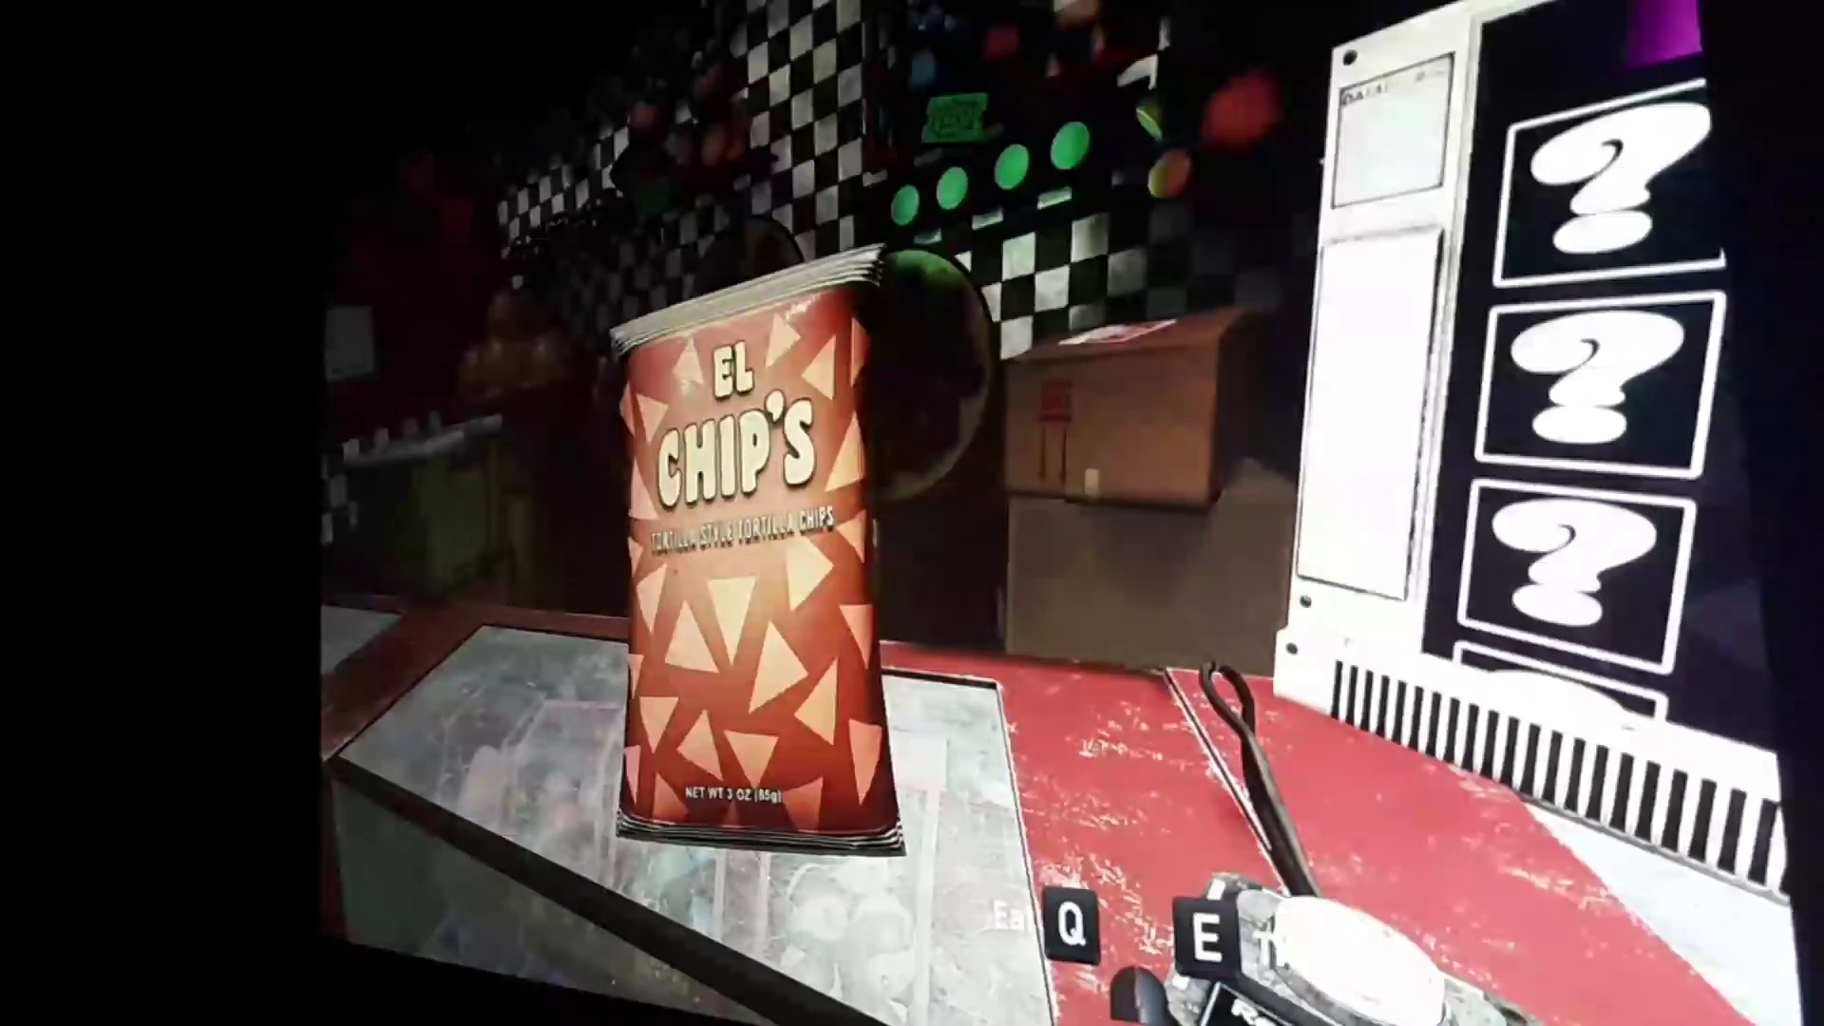
{"action": "key", "text": "e"}
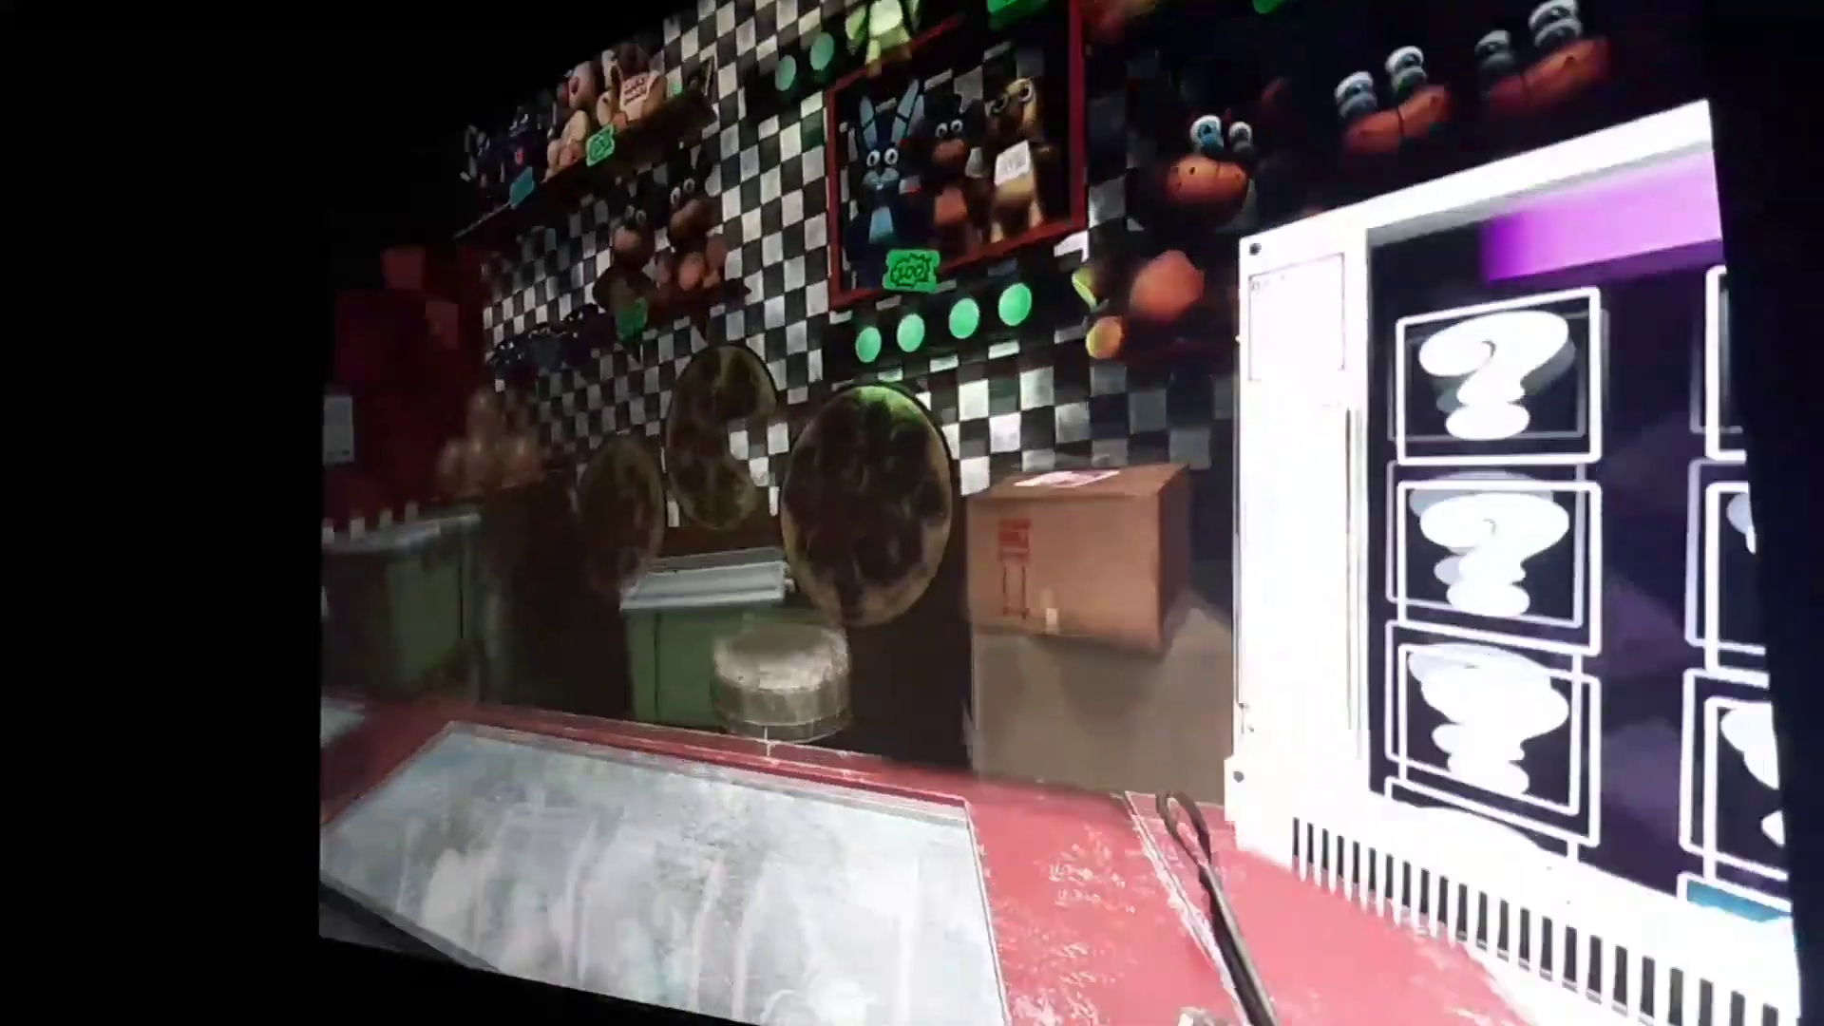
{"action": "key", "text": "e"}
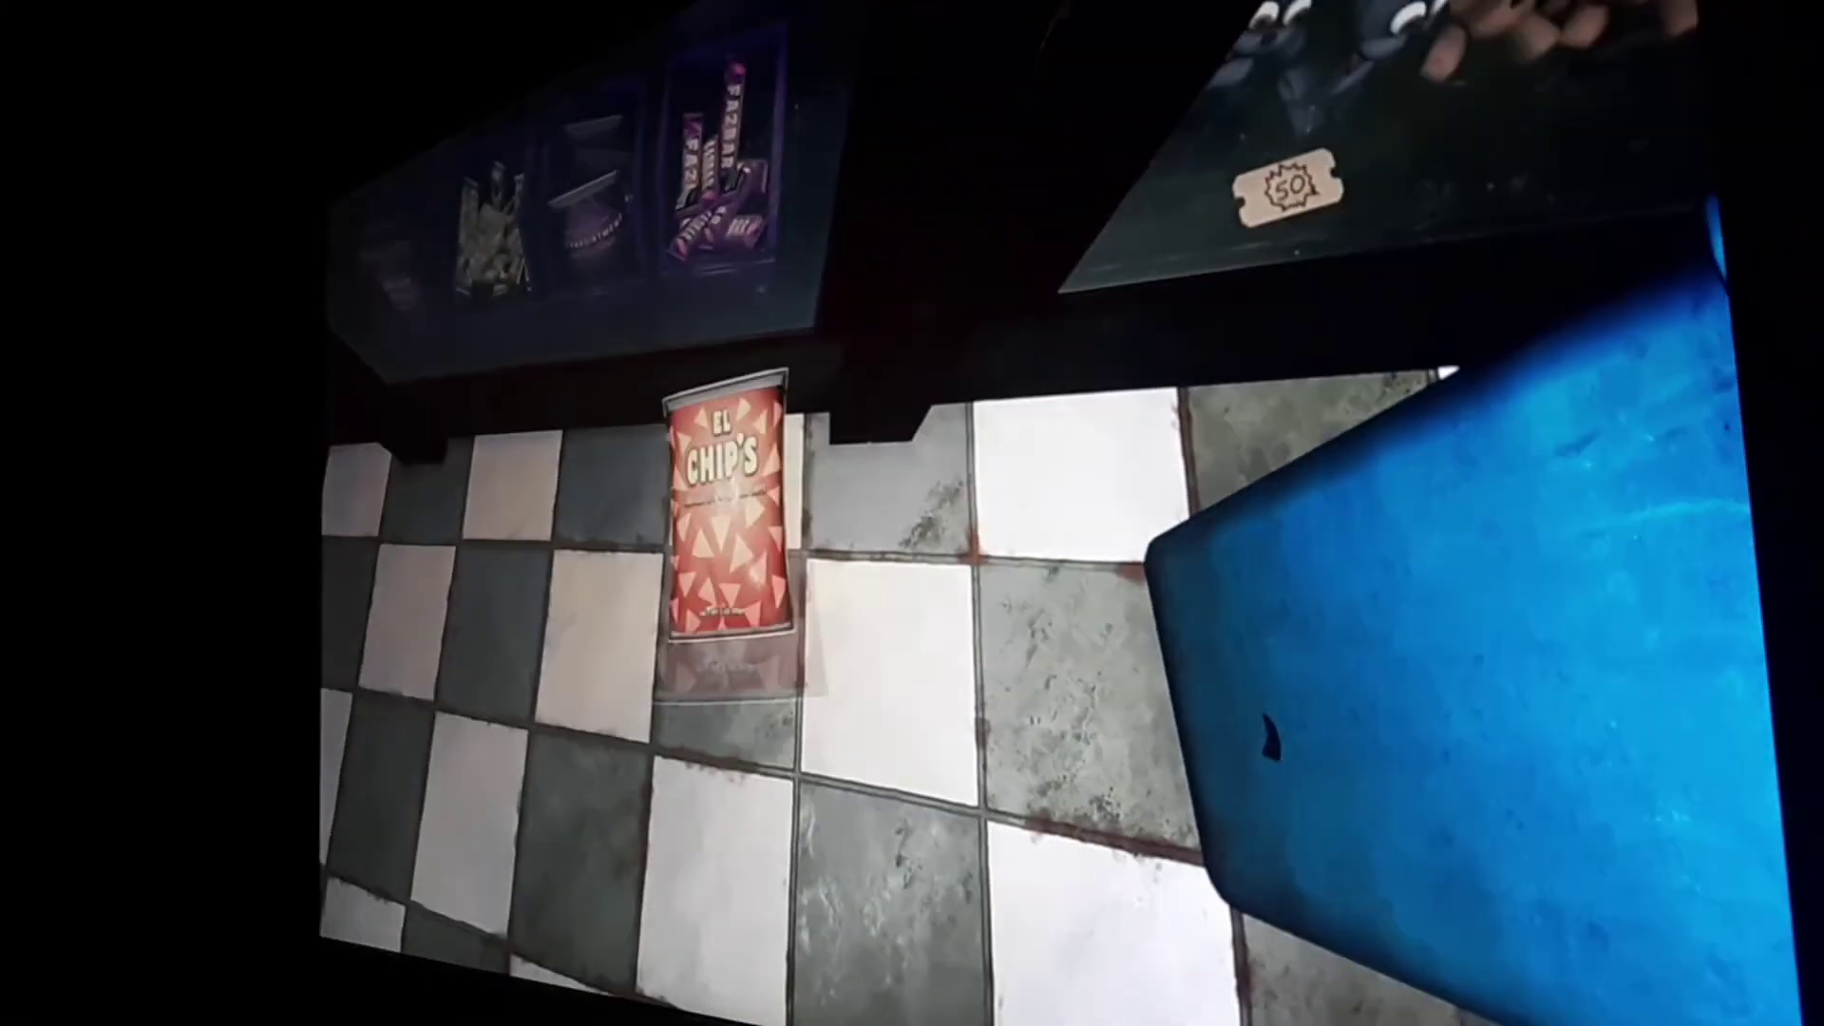
{"action": "key", "text": "e"}
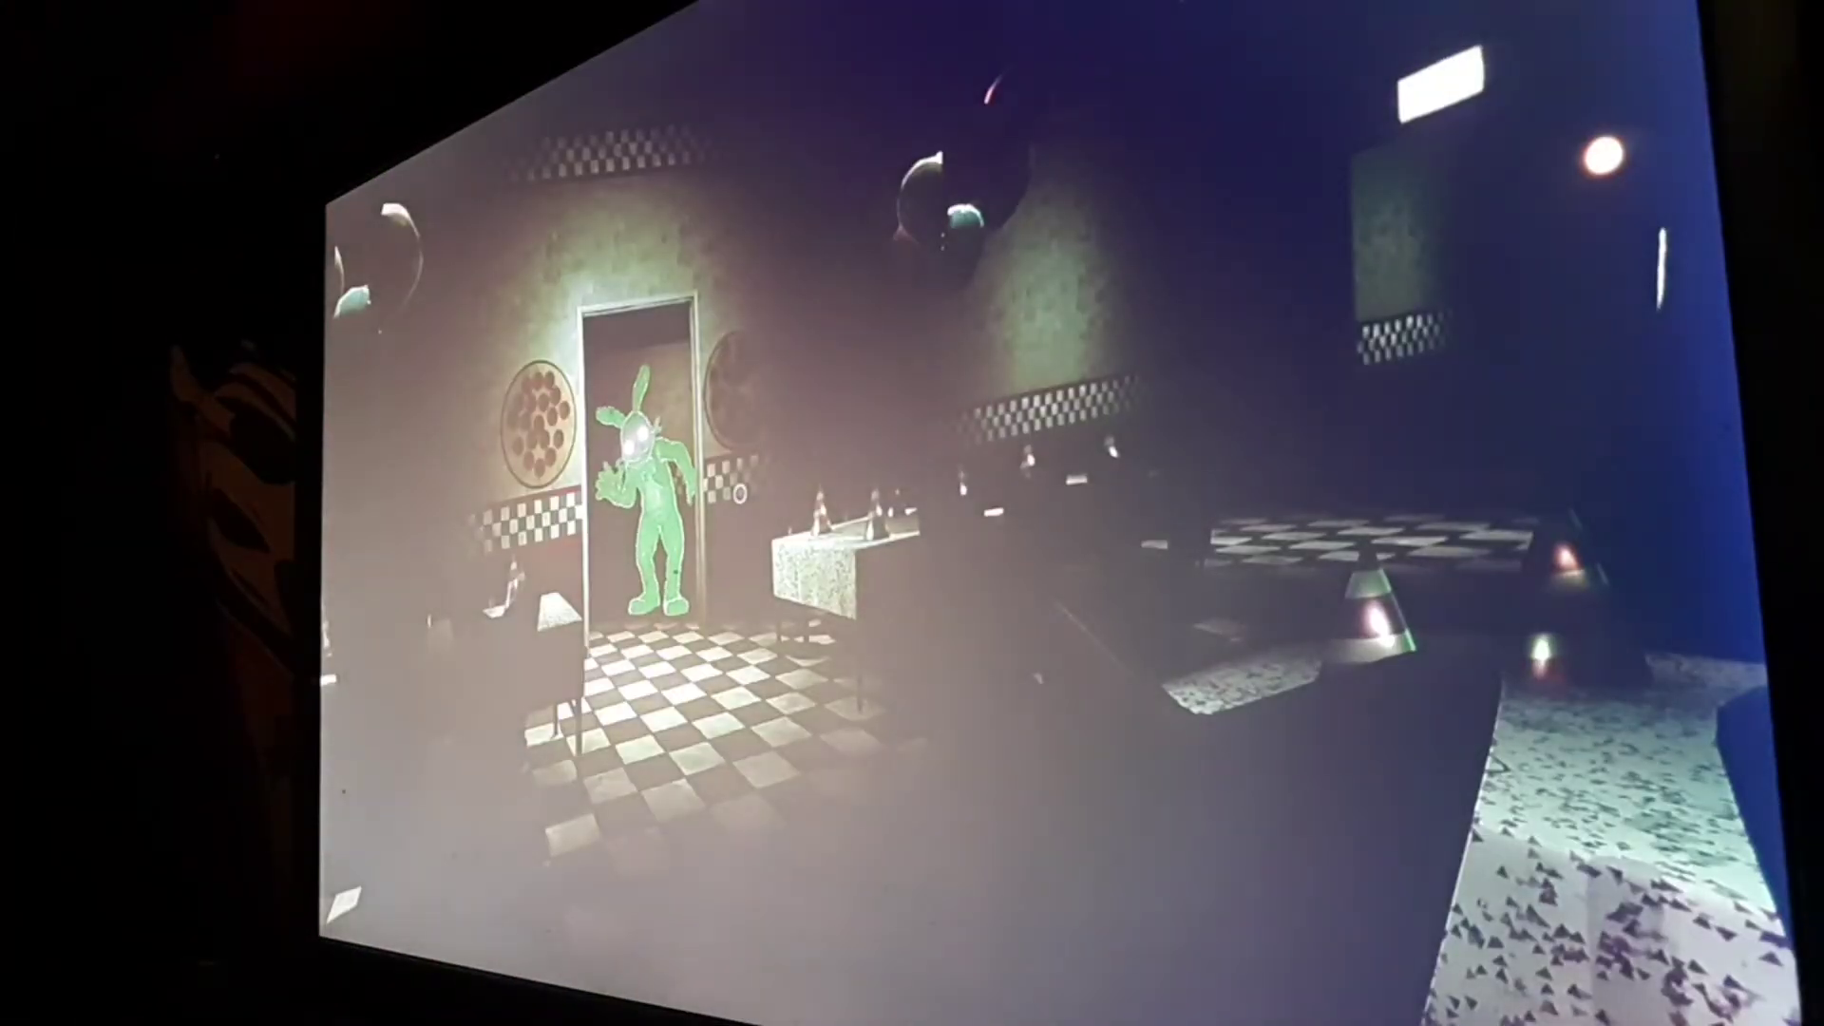
{"action": "key", "text": "Escape"}
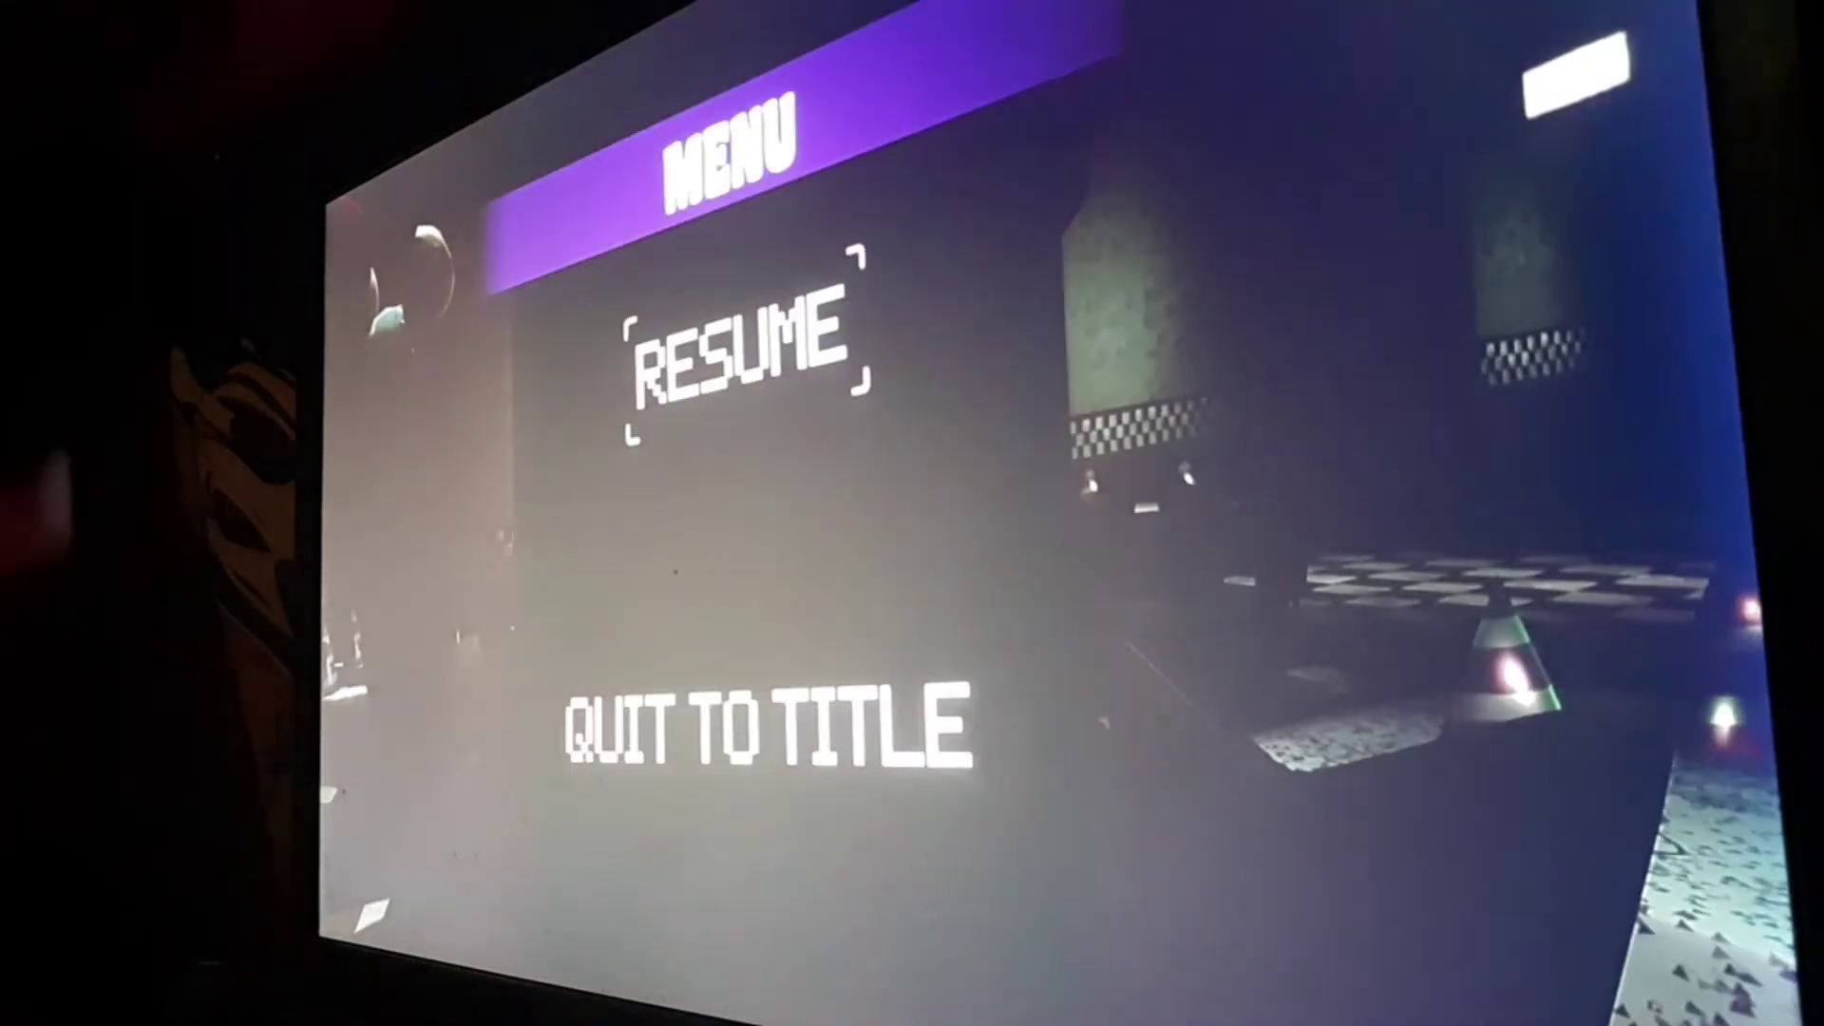